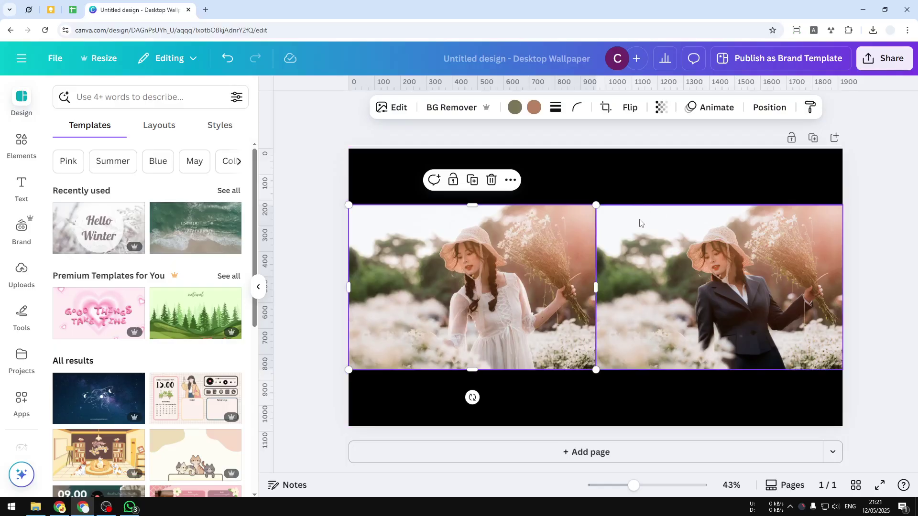
# Deselect the photo on page 1 by clicking the page background.
pyautogui.click(620, 188)
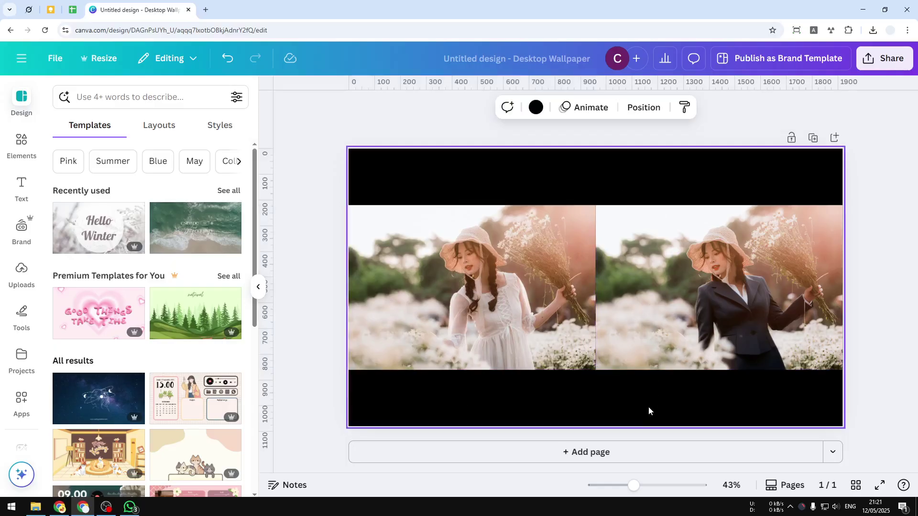
# Add a blank black Page 2 below the first page.
pyautogui.click(605, 453)
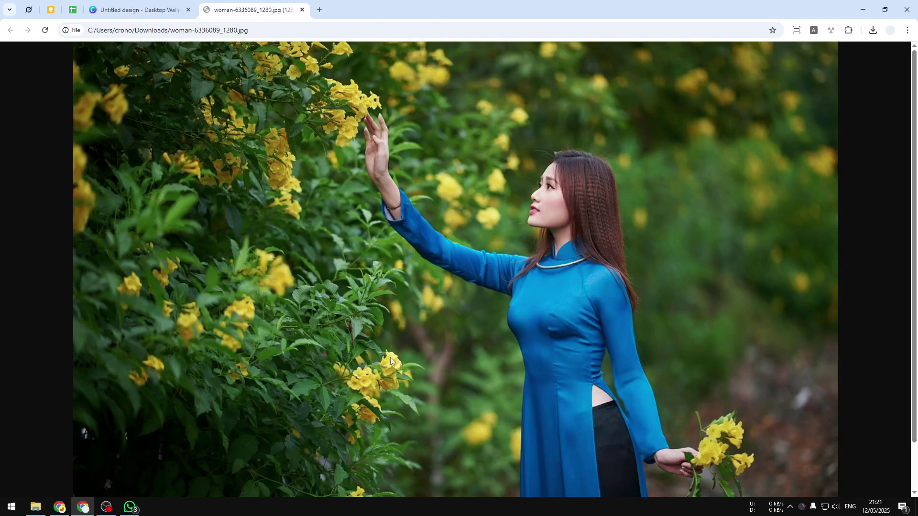
# Place the blue-dress woman photo on Page 2, enlarged to full page height and centred.
pyautogui.click(188, 5)
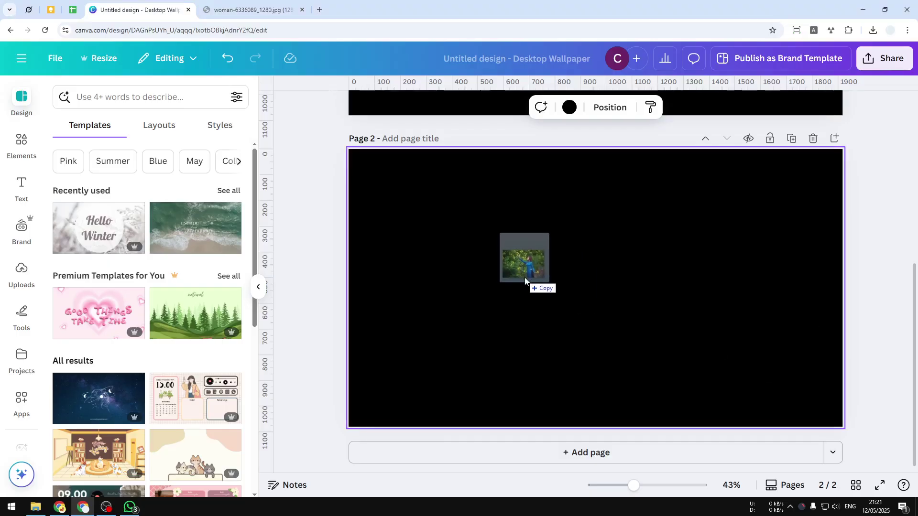
pyautogui.moveTo(524, 278)
pyautogui.mouseDown()
pyautogui.moveTo(558, 282)
pyautogui.moveTo(554, 275)
pyautogui.mouseUp()
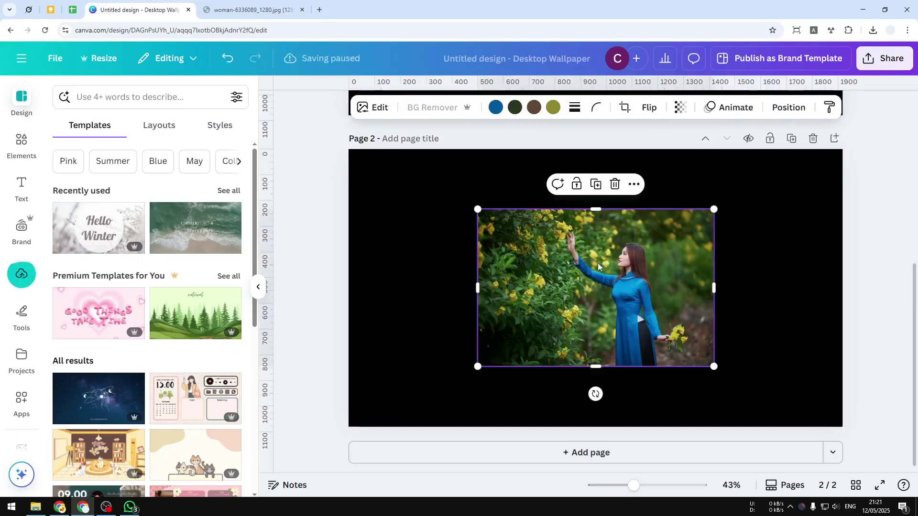
pyautogui.moveTo(616, 279); pyautogui.dragTo(486, 218)
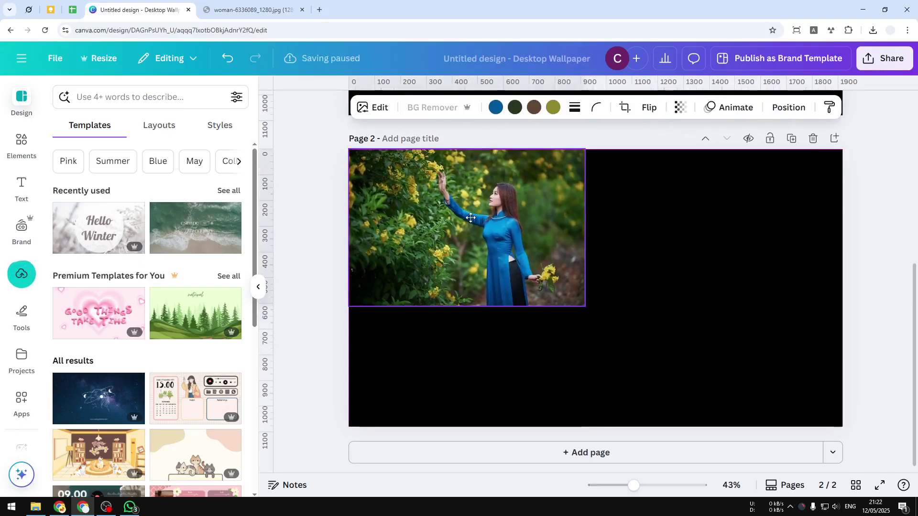
pyautogui.moveTo(585, 306); pyautogui.dragTo(786, 393)
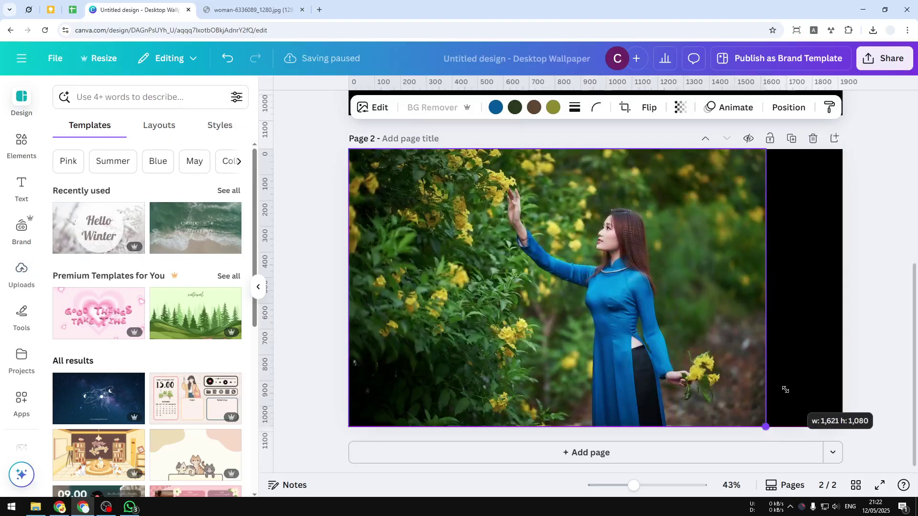
pyautogui.moveTo(630, 331); pyautogui.dragTo(668, 334)
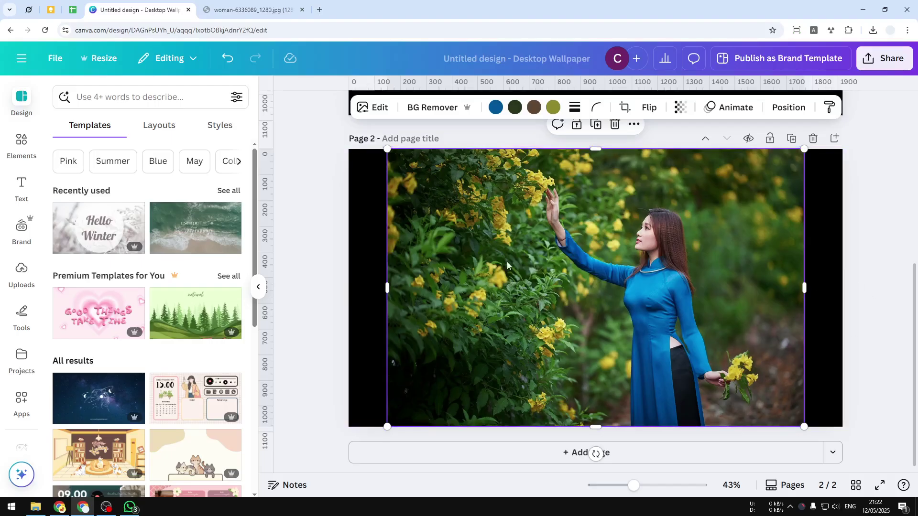
# Open the photo's Edit options and try the Select area Click mode.
pyautogui.click(364, 108)
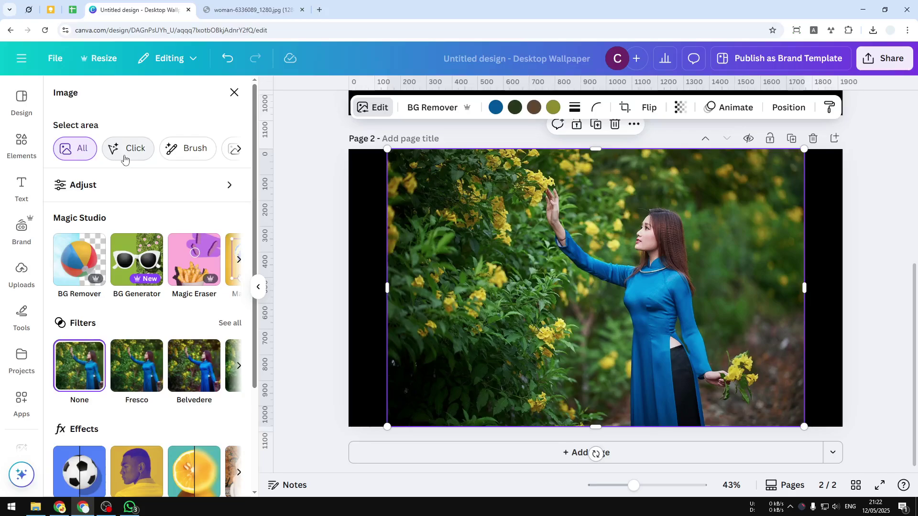
pyautogui.click(125, 160)
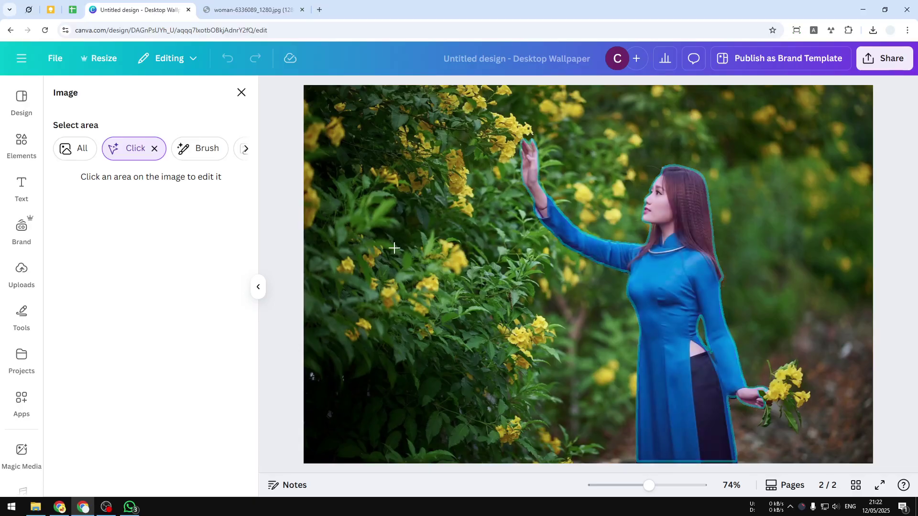
# With a size-37 area brush, paint over the whole blue dress including the raised forearm.
pyautogui.click(154, 149)
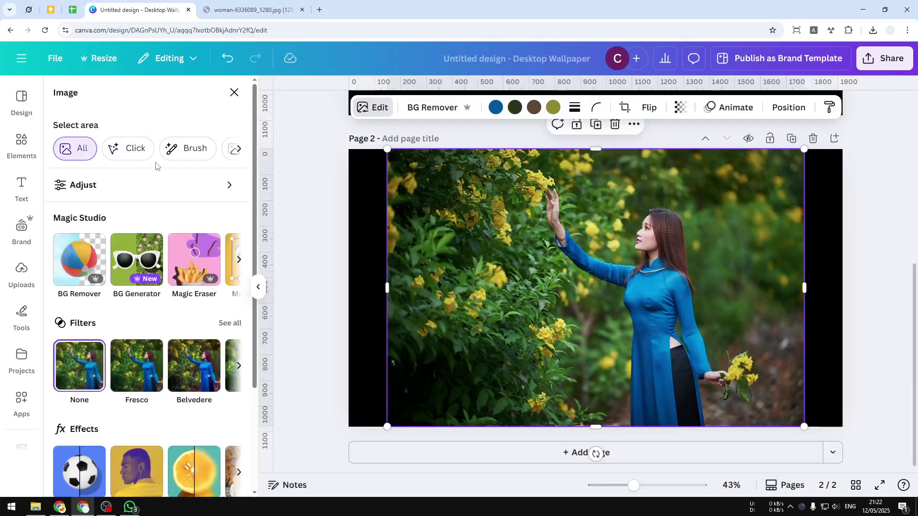
pyautogui.click(177, 154)
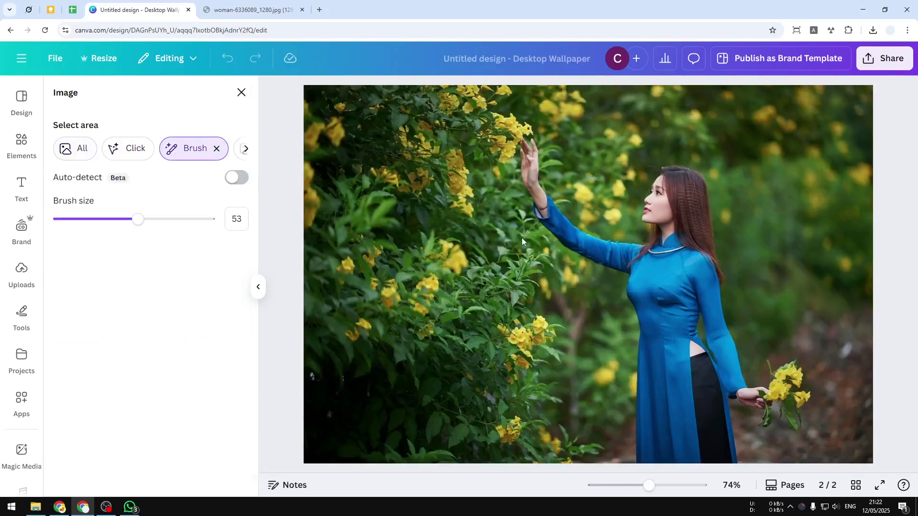
pyautogui.moveTo(119, 224)
pyautogui.mouseDown()
pyautogui.moveTo(100, 227)
pyautogui.moveTo(114, 225)
pyautogui.mouseUp()
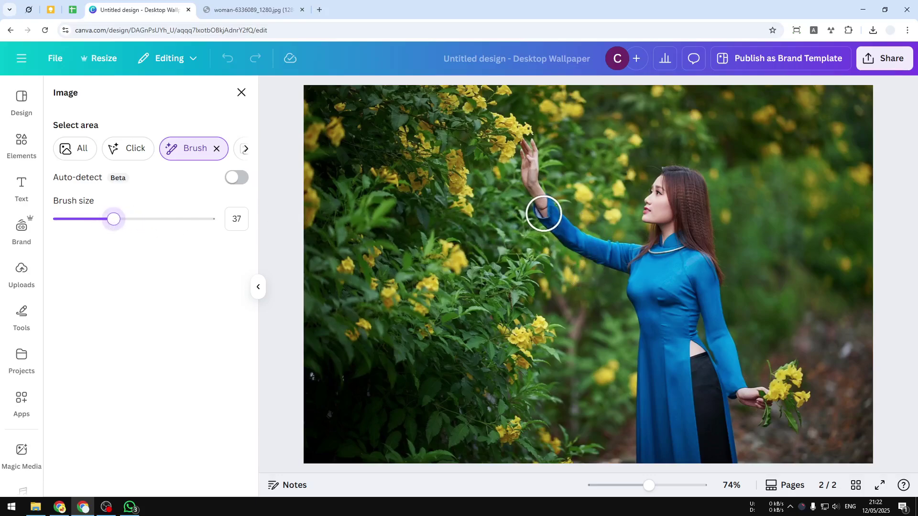
pyautogui.moveTo(545, 210); pyautogui.dragTo(596, 253)
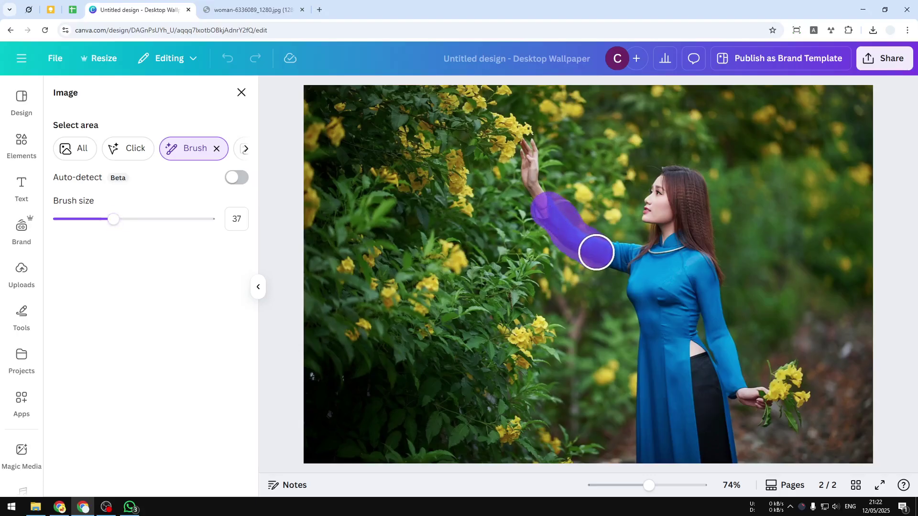
pyautogui.moveTo(597, 252)
pyautogui.mouseDown()
pyautogui.moveTo(667, 255)
pyautogui.moveTo(707, 294)
pyautogui.moveTo(732, 377)
pyautogui.moveTo(652, 271)
pyautogui.moveTo(644, 283)
pyautogui.moveTo(648, 454)
pyautogui.moveTo(721, 455)
pyautogui.moveTo(702, 431)
pyautogui.moveTo(672, 321)
pyautogui.moveTo(680, 430)
pyautogui.moveTo(697, 438)
pyautogui.moveTo(701, 392)
pyautogui.moveTo(719, 449)
pyautogui.moveTo(710, 397)
pyautogui.mouseUp()
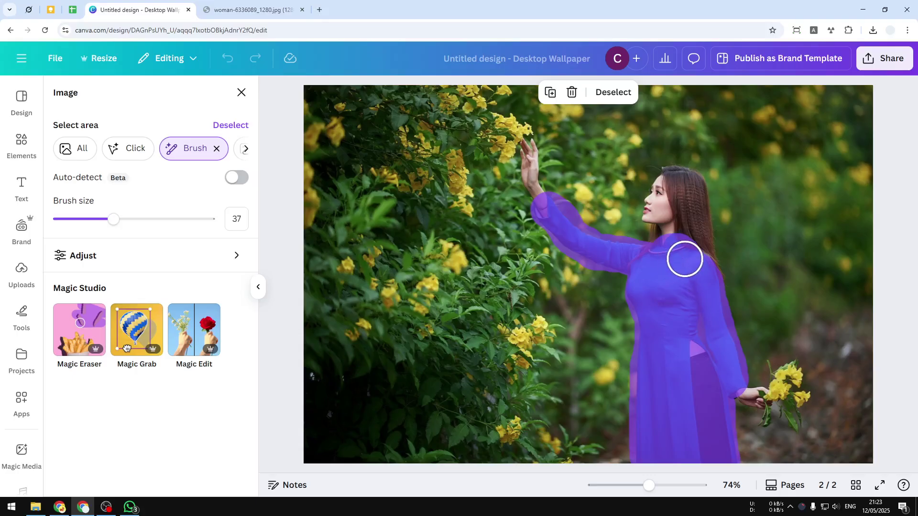
# In Magic Edit for the brushed area, enter the prompt 'white wedding dress'.
pyautogui.click(198, 339)
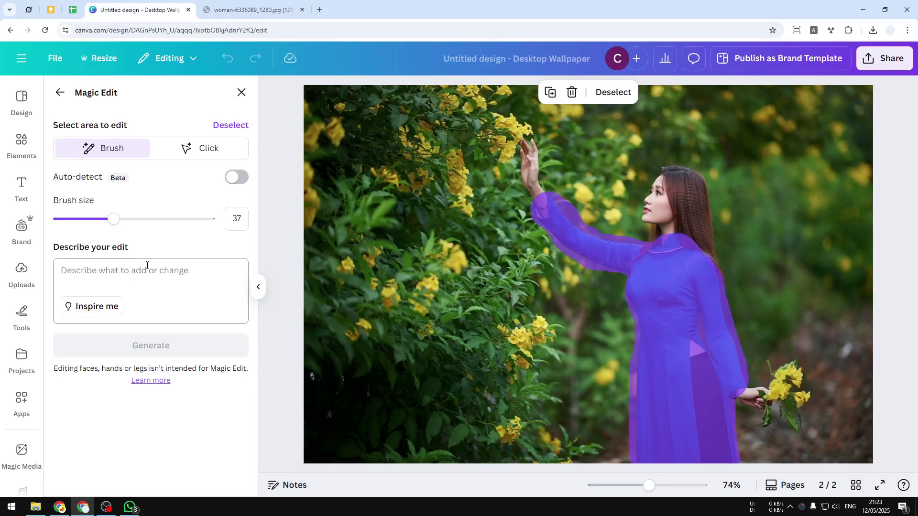
pyautogui.click(129, 289)
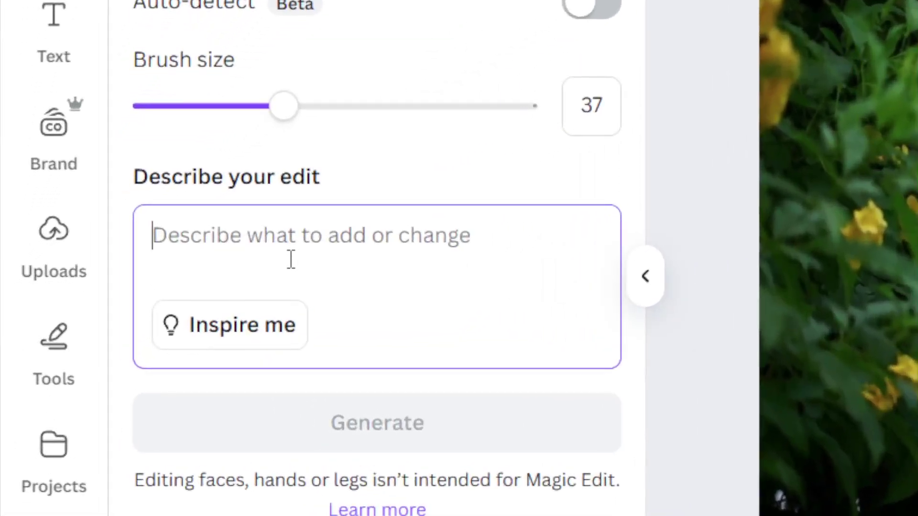
pyautogui.write('we')
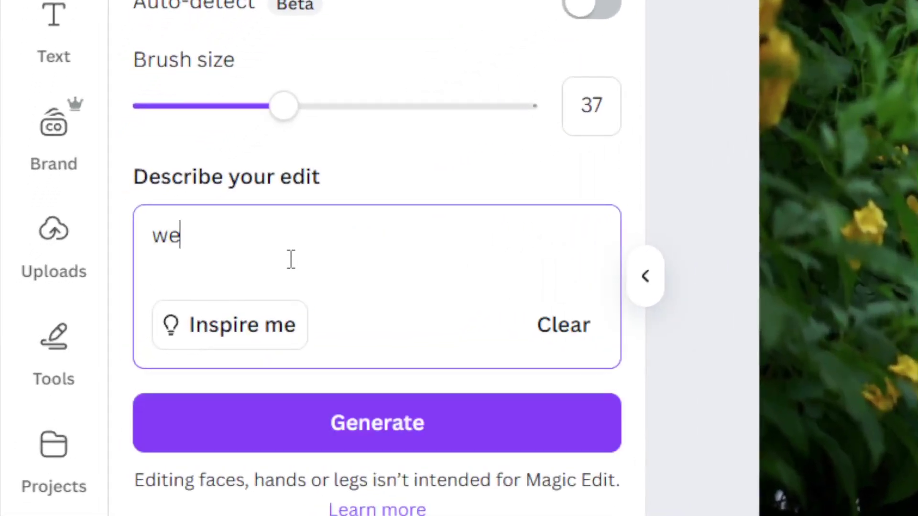
pyautogui.hotkey('ctrl', 'a')
pyautogui.write('white wedd')
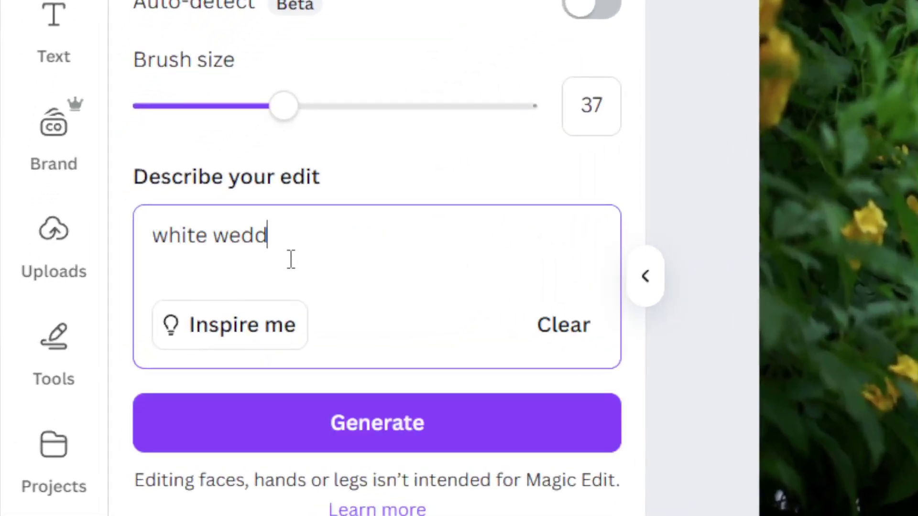
pyautogui.write('ing dress')
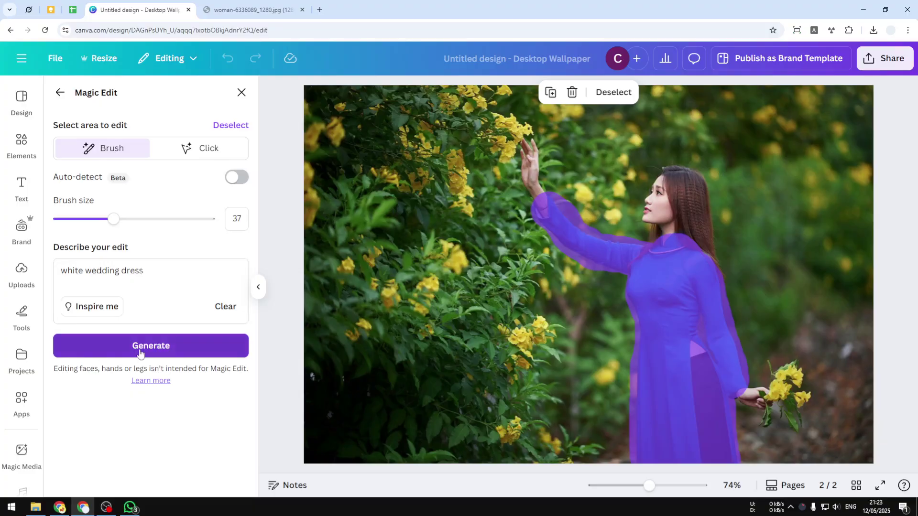
# Generate four dress versions and pick the top-right long-sleeved lace-bodice gown.
pyautogui.click(151, 347)
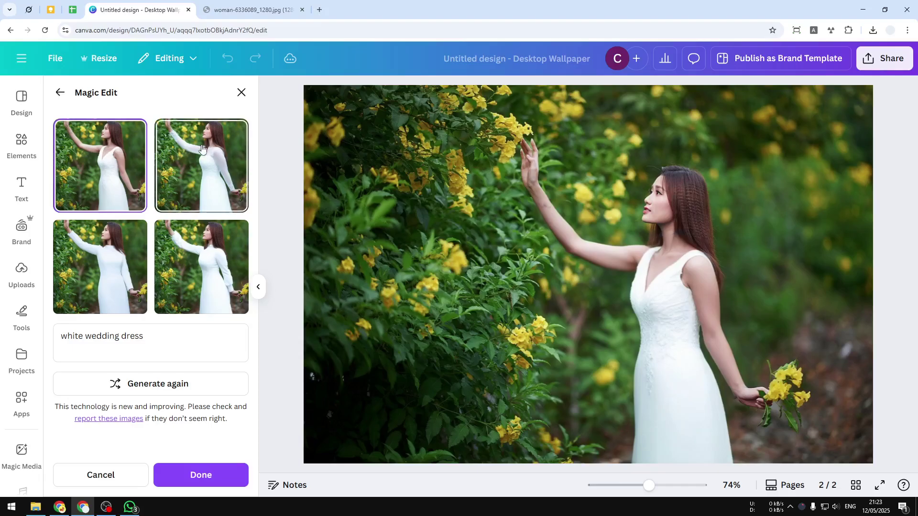
pyautogui.click(109, 261)
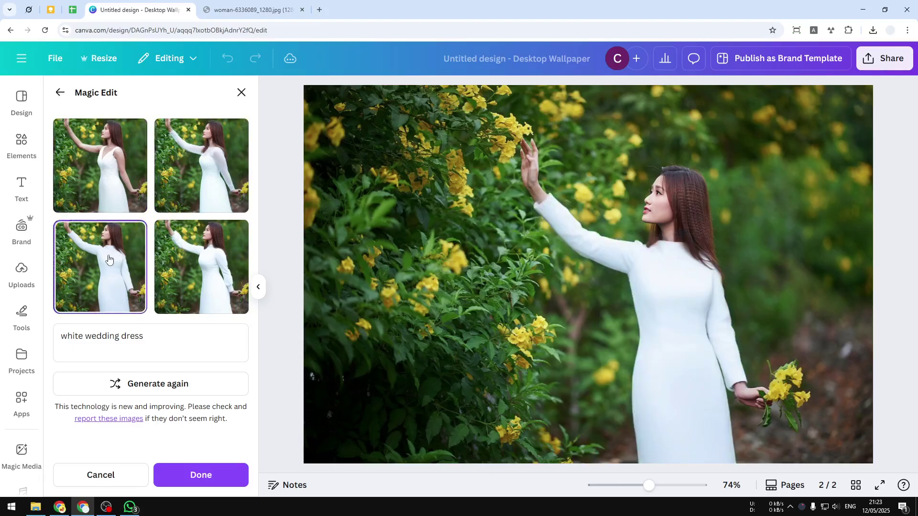
pyautogui.click(192, 256)
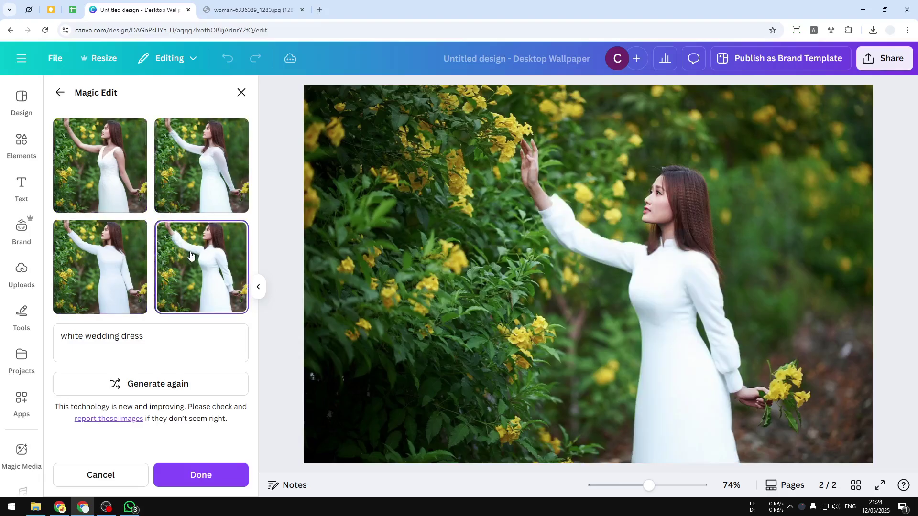
pyautogui.click(206, 173)
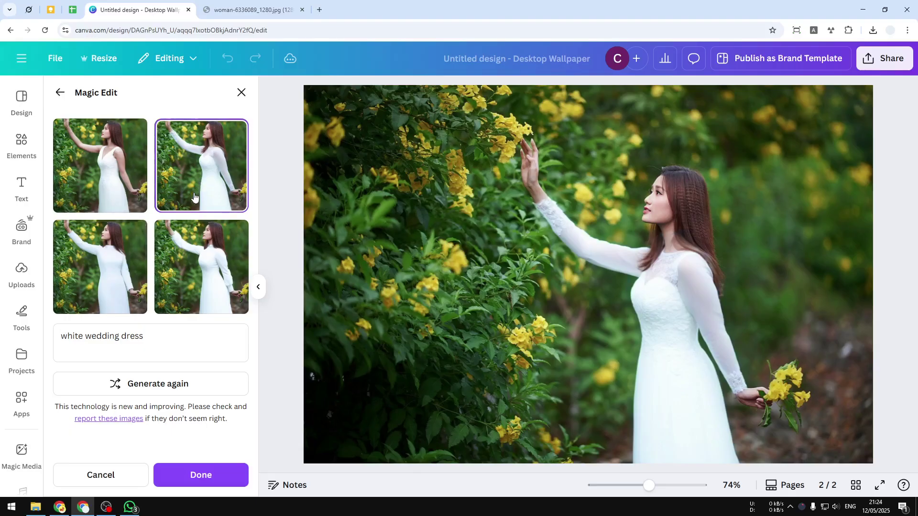
pyautogui.moveTo(164, 340); pyautogui.dragTo(71, 346)
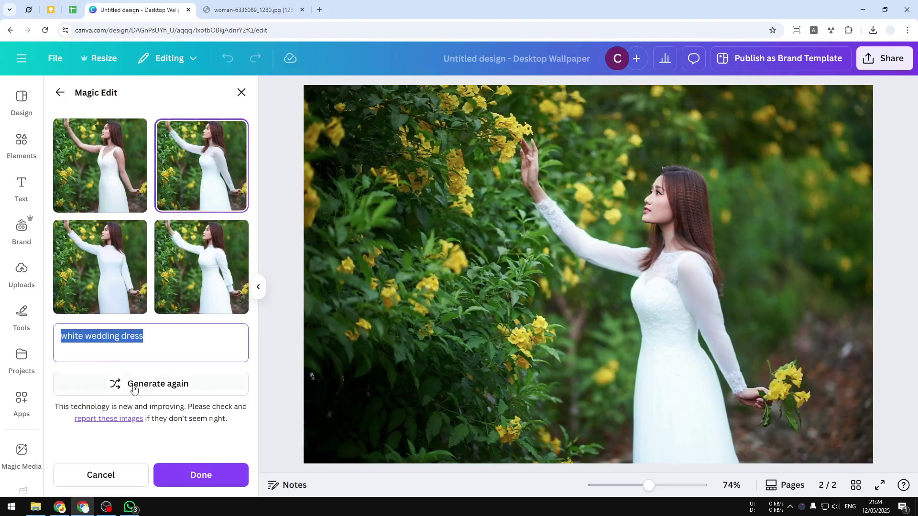
pyautogui.click(200, 193)
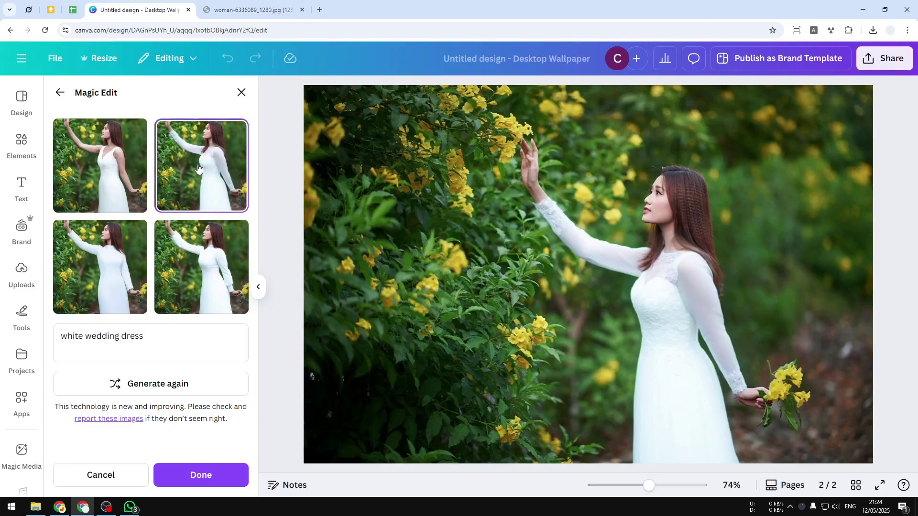
# Apply the lace wedding dress, compare against the original photo, and review Page 2.
pyautogui.click(204, 482)
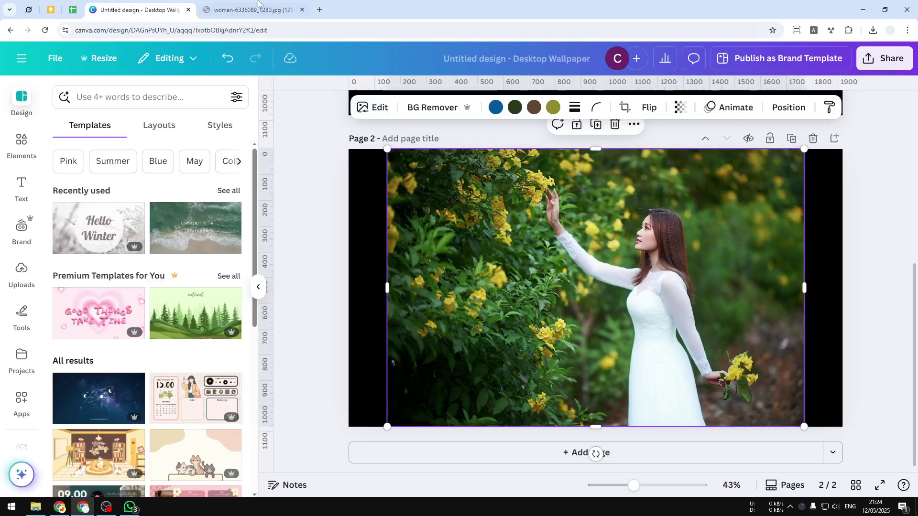
pyautogui.click(242, 5)
pyautogui.click(141, 3)
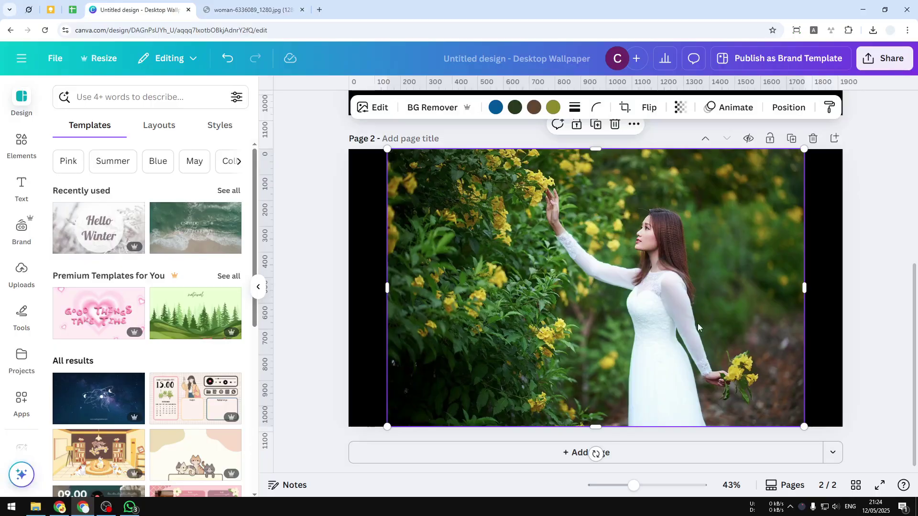
pyautogui.click(825, 329)
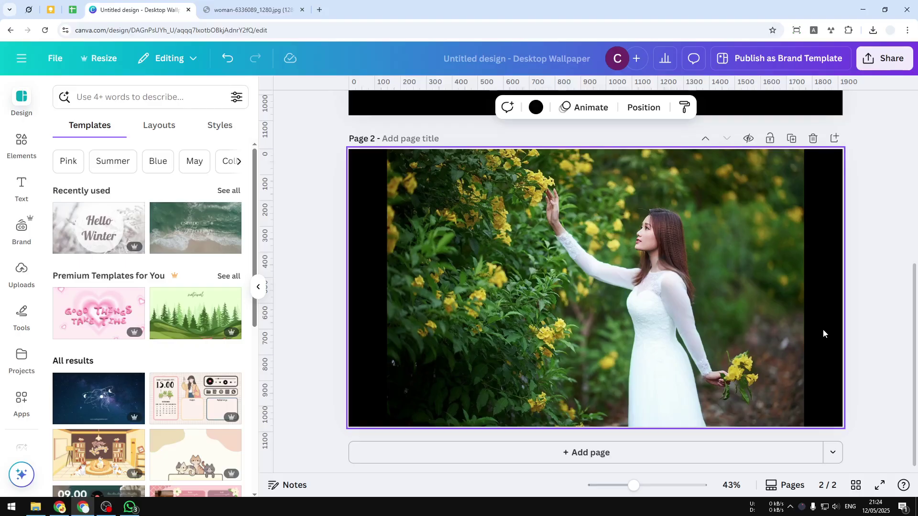
pyautogui.scroll(3, 717, 329)
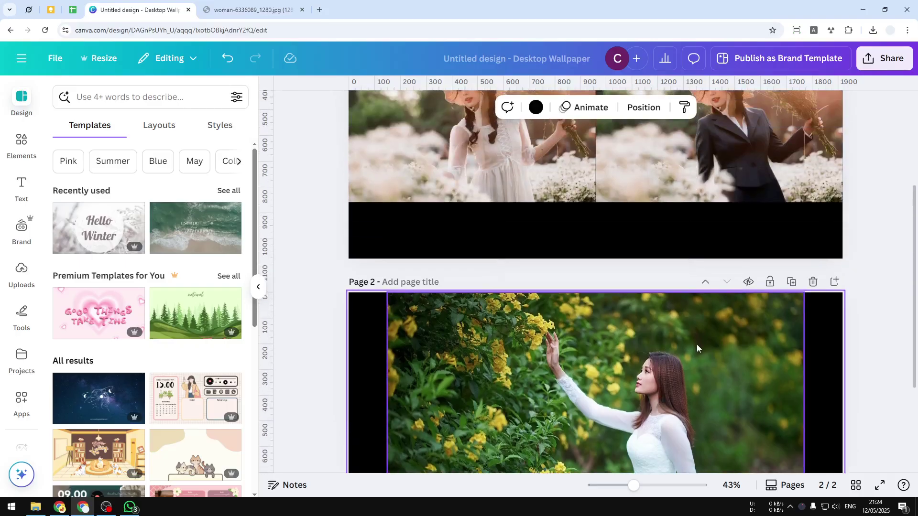
pyautogui.scroll(2, 697, 346)
pyautogui.scroll(-5, 700, 351)
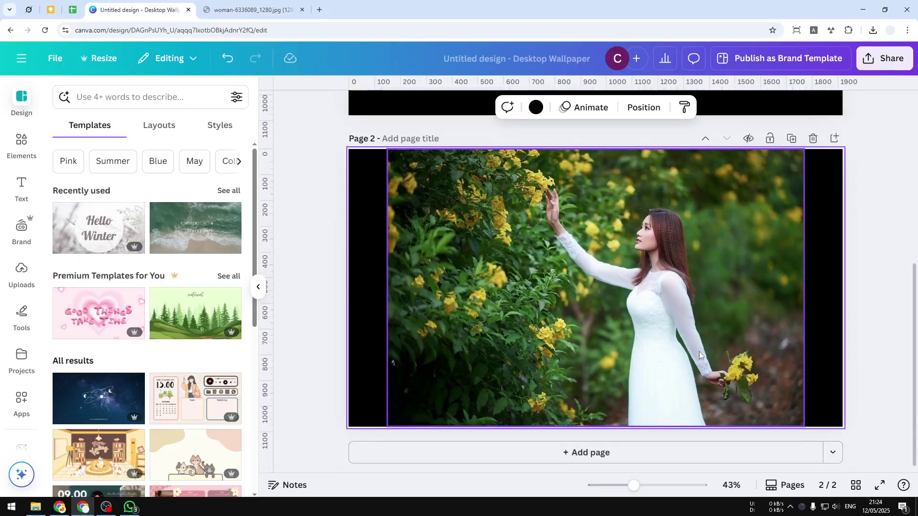